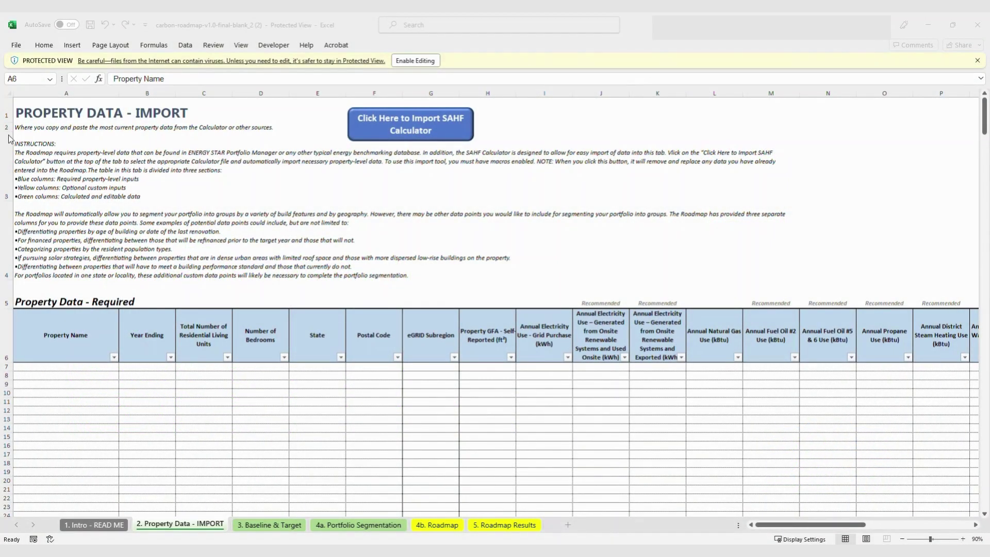
Step: Look over the required, custom group and optional data columns of the property data import table
{"action": "left_click", "coordinate": [94, 340]}
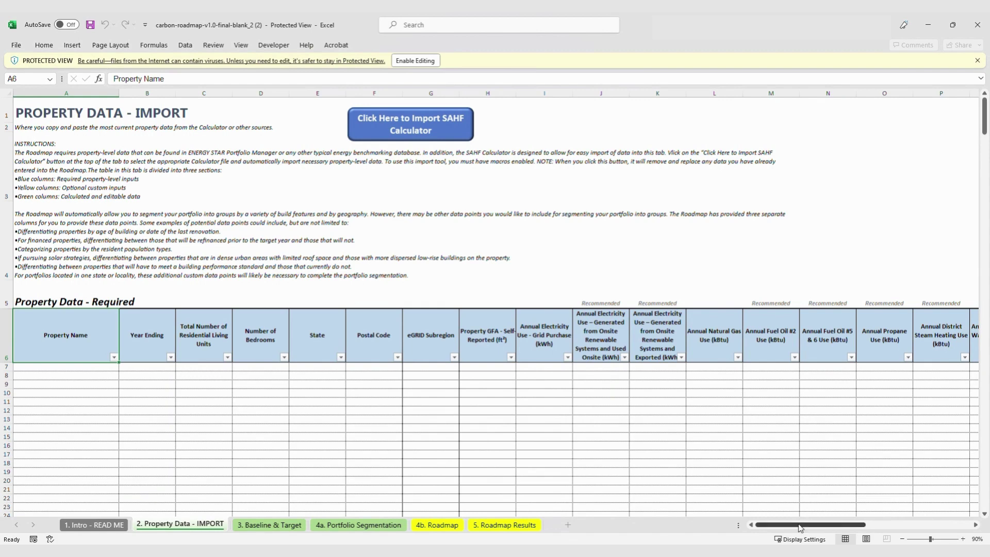
{"action": "left_click_drag", "start_coordinate": [799, 527], "coordinate": [911, 541]}
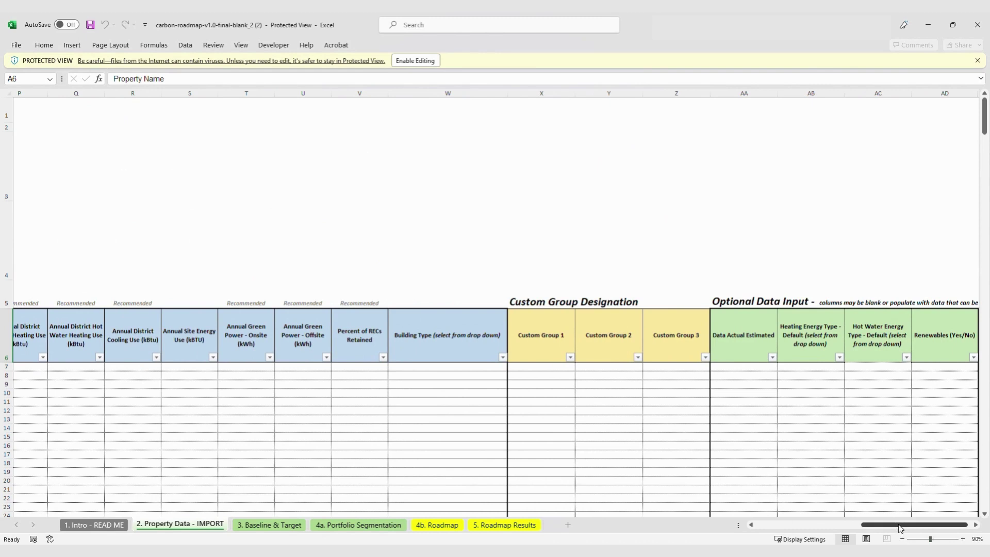
{"action": "left_click_drag", "start_coordinate": [898, 526], "coordinate": [789, 522]}
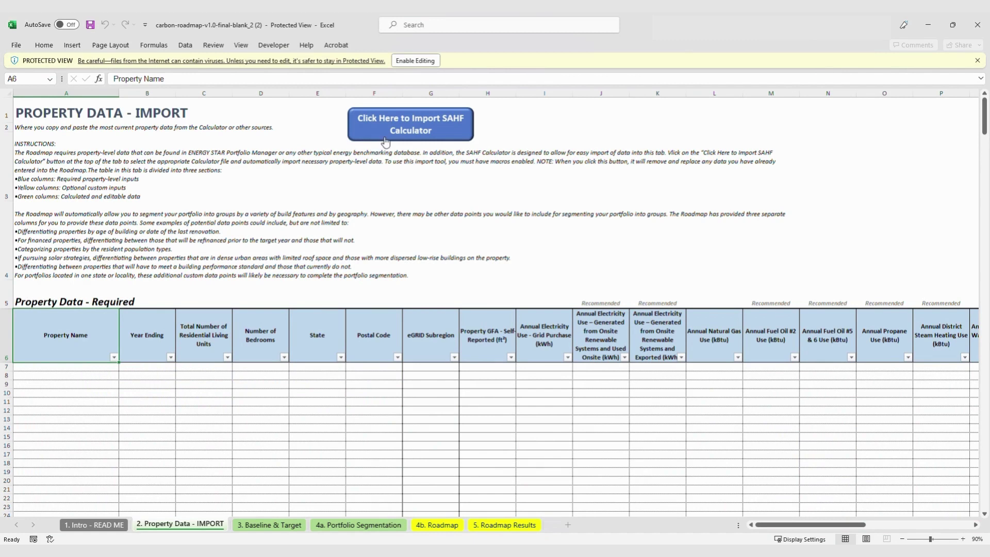
Step: Enable editing and macro content for the blank carbon roadmap workbook
{"action": "left_click", "coordinate": [411, 61]}
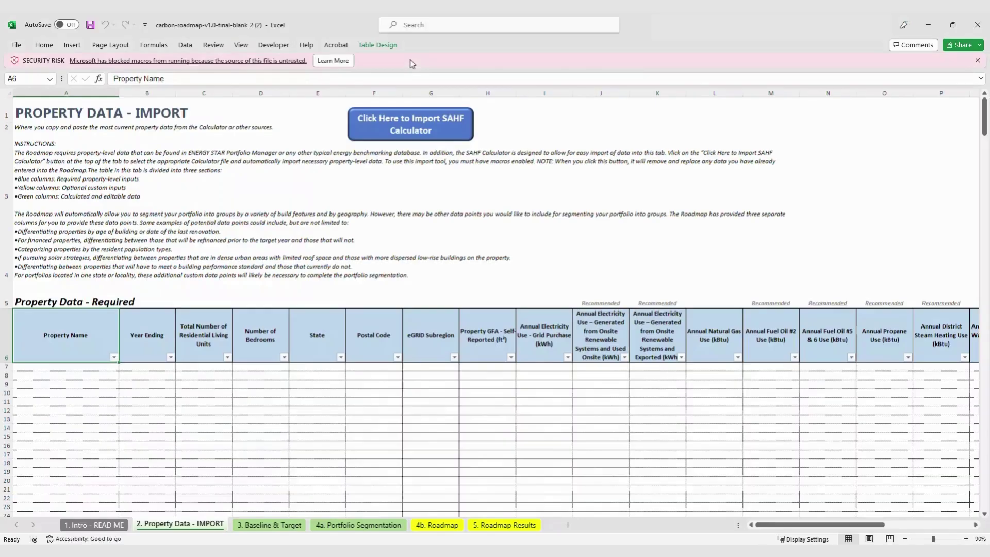
{"action": "left_click", "coordinate": [333, 61]}
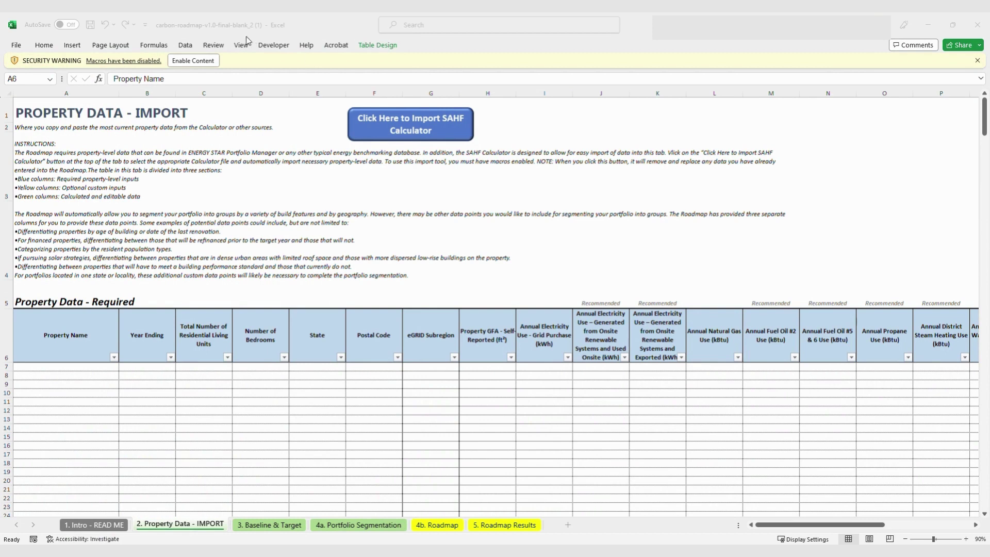
{"action": "left_click", "coordinate": [197, 63]}
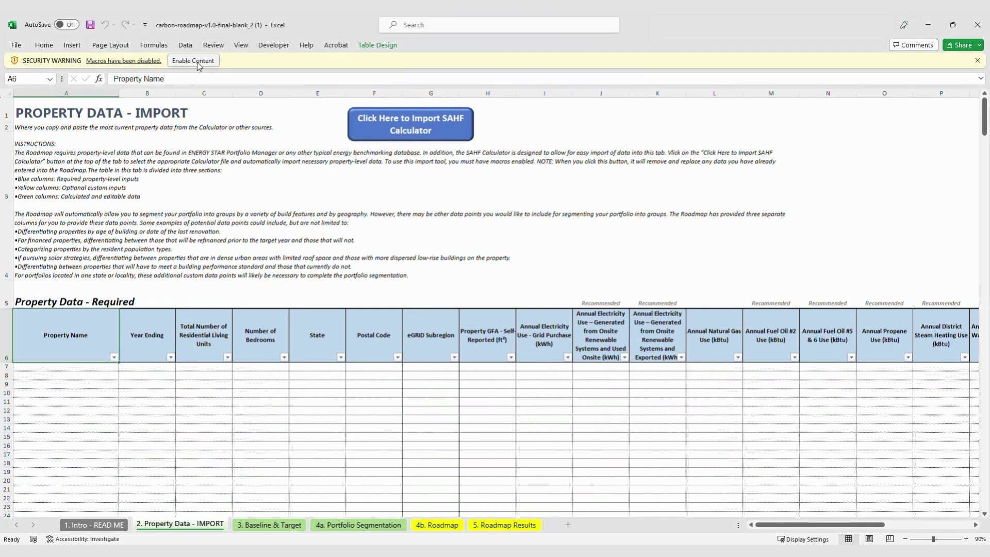
{"action": "left_click", "coordinate": [198, 63]}
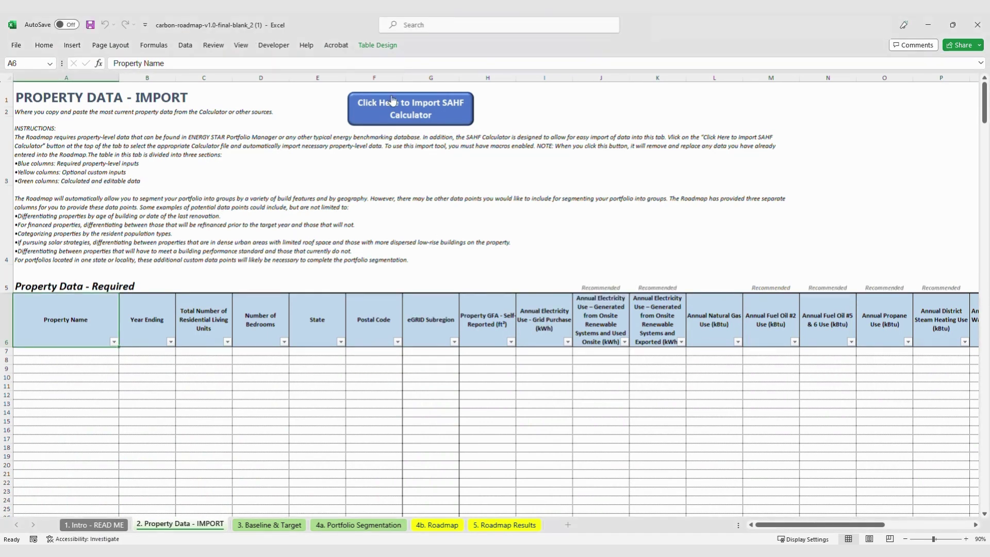
Step: Import the SAHF Calculator property data from the file sahf-calculator-v1.3.6-example in Downloads
{"action": "left_click", "coordinate": [410, 116]}
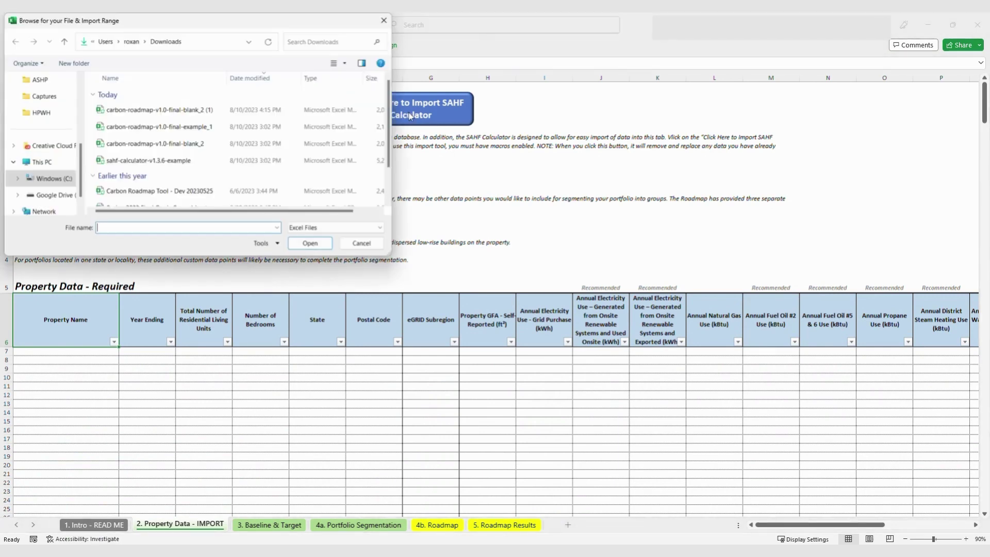
{"action": "left_click", "coordinate": [186, 160]}
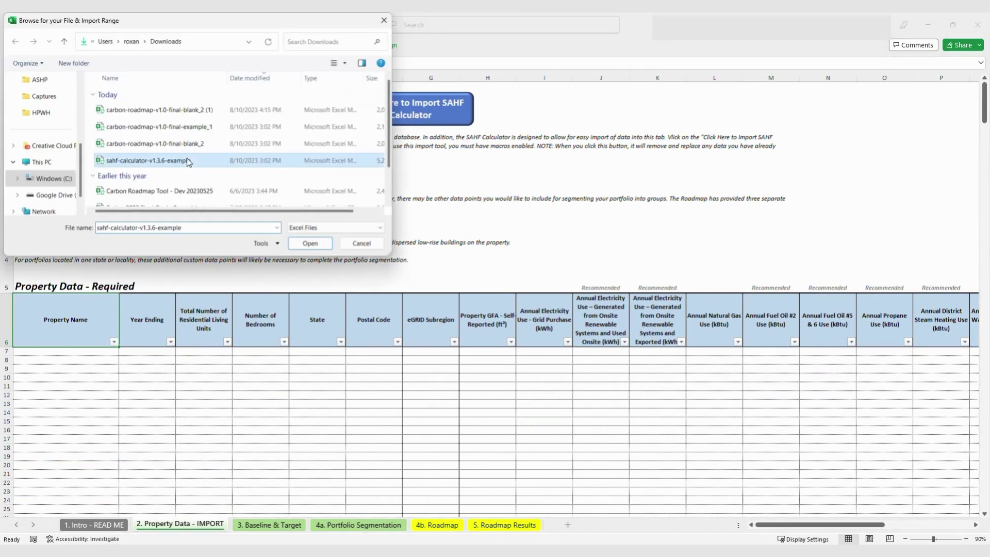
{"action": "left_click", "coordinate": [310, 243]}
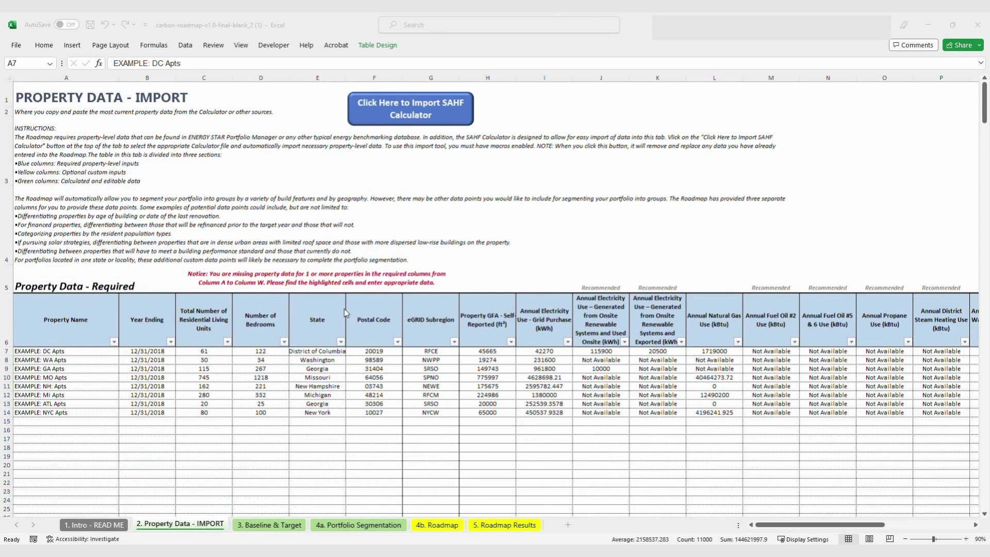
Step: Set the missing Building Type of the first property, in W7, to High-Rise (9 - 29 stories)
{"action": "scroll", "coordinate": [345, 308], "scroll_direction": "right", "scroll_amount": 10}
{"action": "scroll", "coordinate": [344, 311], "scroll_direction": "right", "scroll_amount": 3}
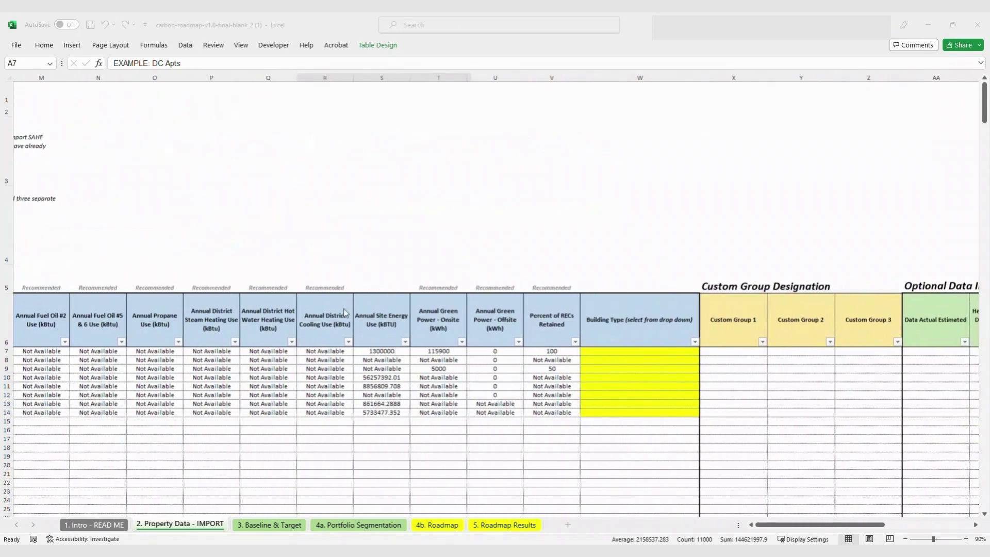
{"action": "left_click", "coordinate": [604, 351]}
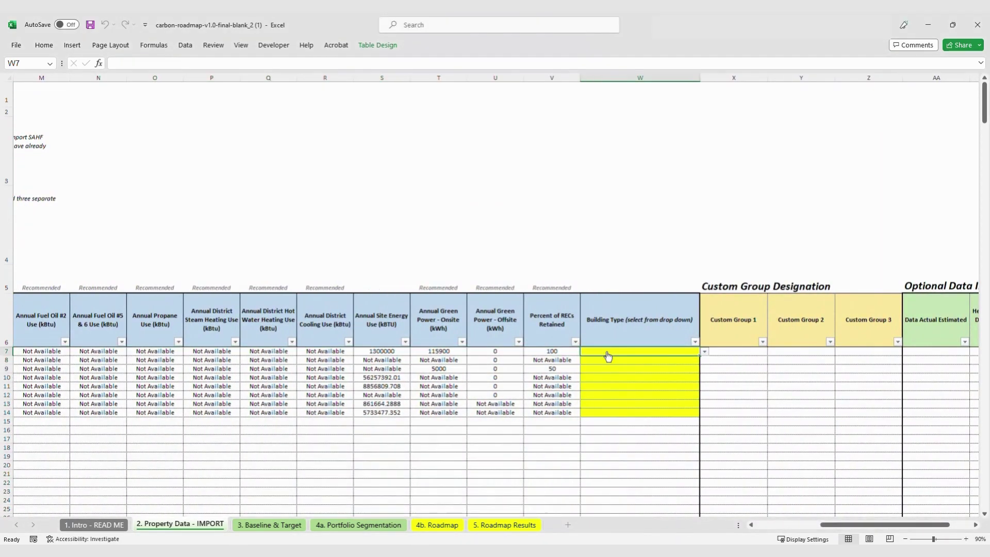
{"action": "left_click", "coordinate": [705, 352]}
{"action": "left_click", "coordinate": [656, 366]}
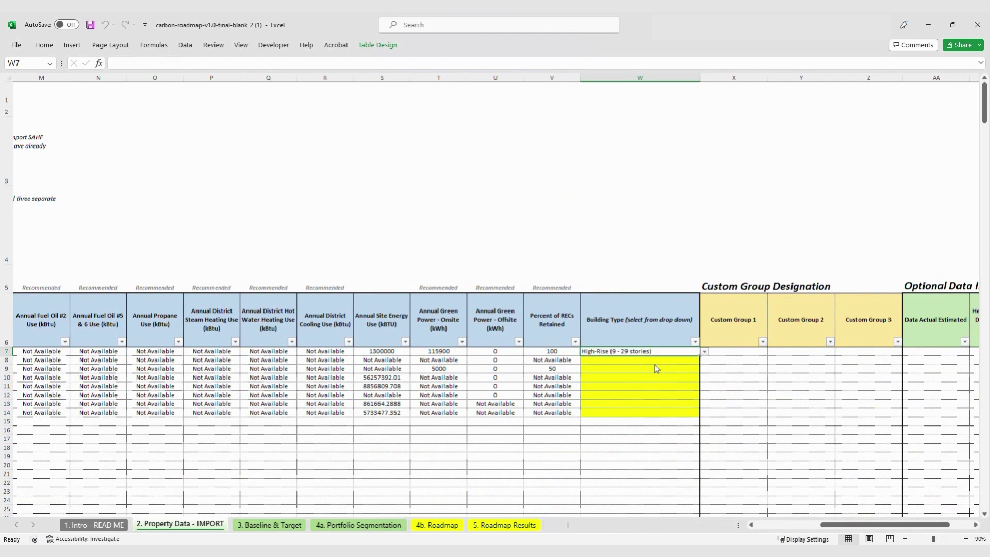
Step: Set the Building Type in W8 to Garden Apts/Townhomes (no hallways) and in W9 to Low-Rise (up to 4 stories with hallways)
{"action": "left_click", "coordinate": [604, 364]}
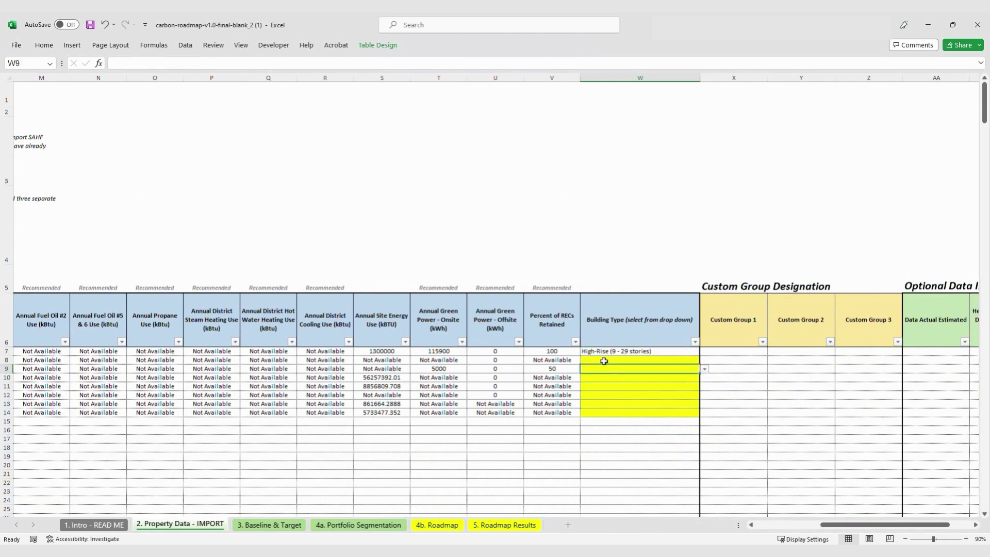
{"action": "left_click", "coordinate": [705, 360]}
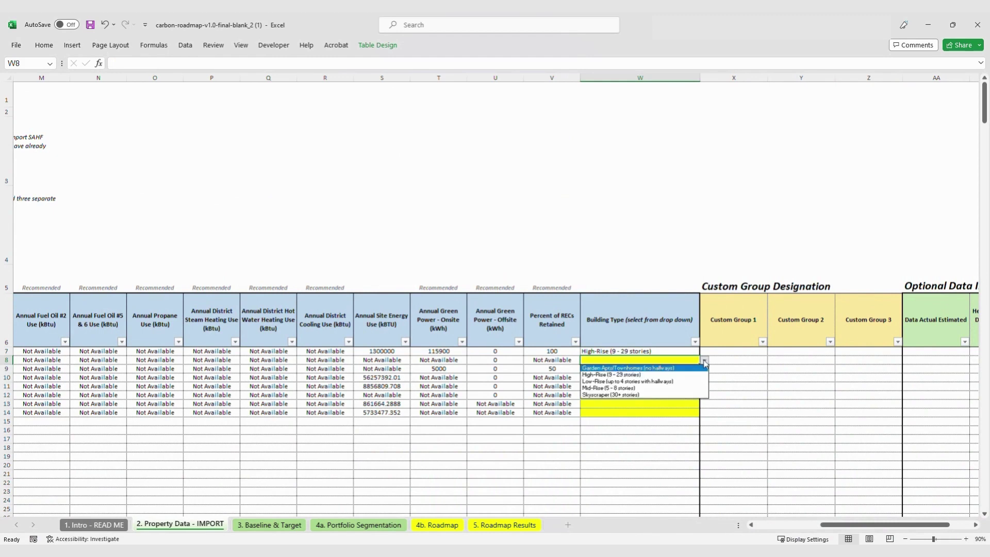
{"action": "left_click", "coordinate": [665, 368]}
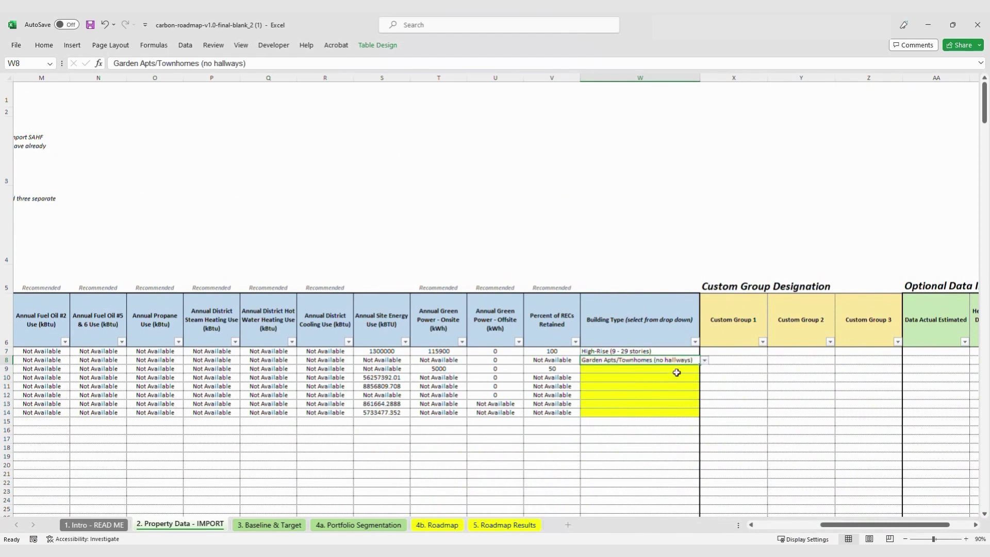
{"action": "left_click", "coordinate": [685, 369]}
{"action": "left_click", "coordinate": [704, 369]}
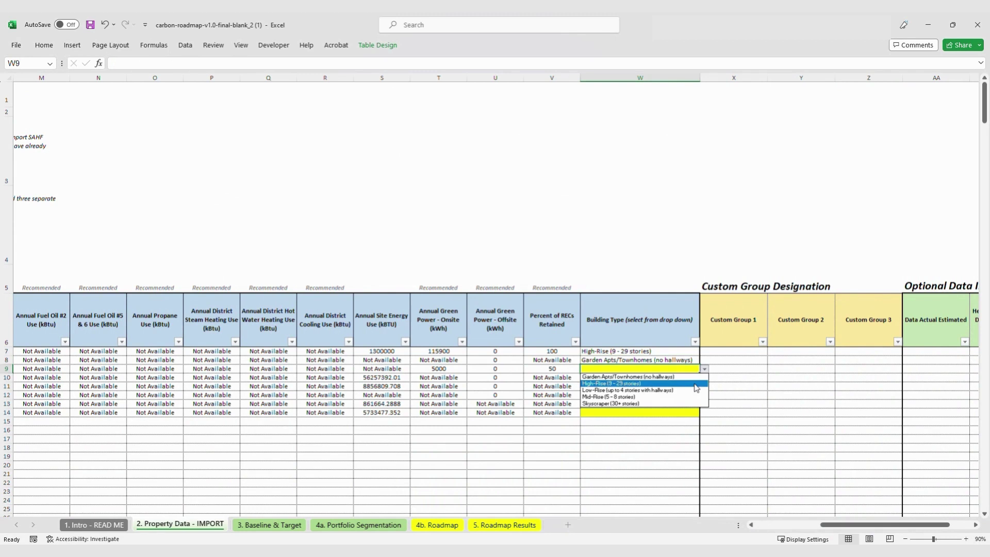
{"action": "left_click", "coordinate": [696, 391]}
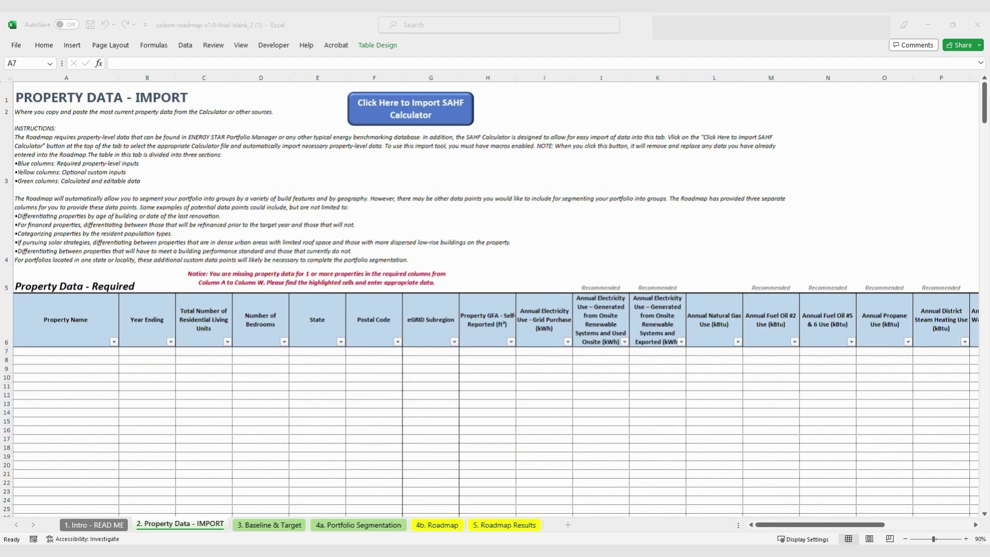
Step: Enter a property manually in row 7 with name Property ABC, year ending 12/31/2022 and 500 residential living units
{"action": "left_click", "coordinate": [70, 353]}
{"action": "type", "text": "P"}
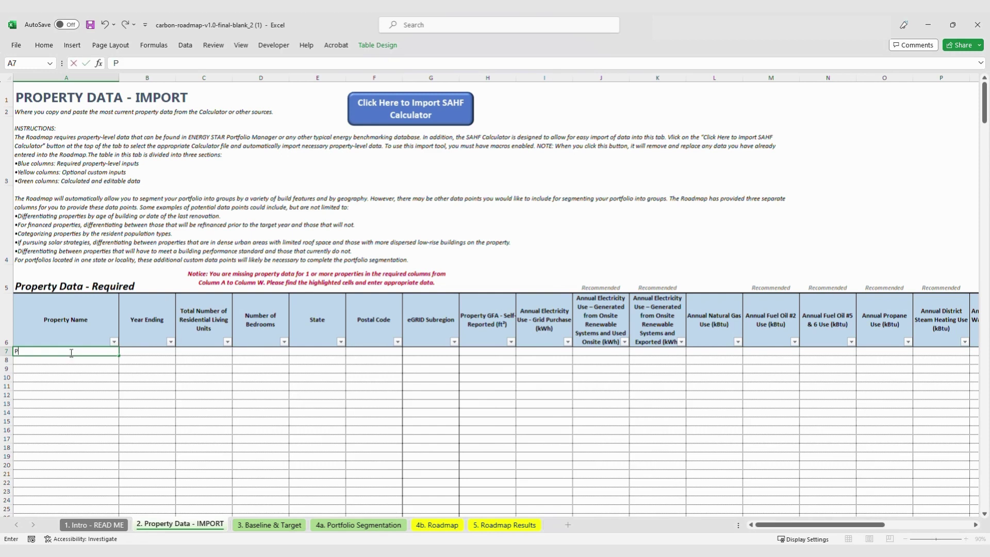
{"action": "type", "text": "roperty ABC"}
{"action": "key", "text": "Tab"}
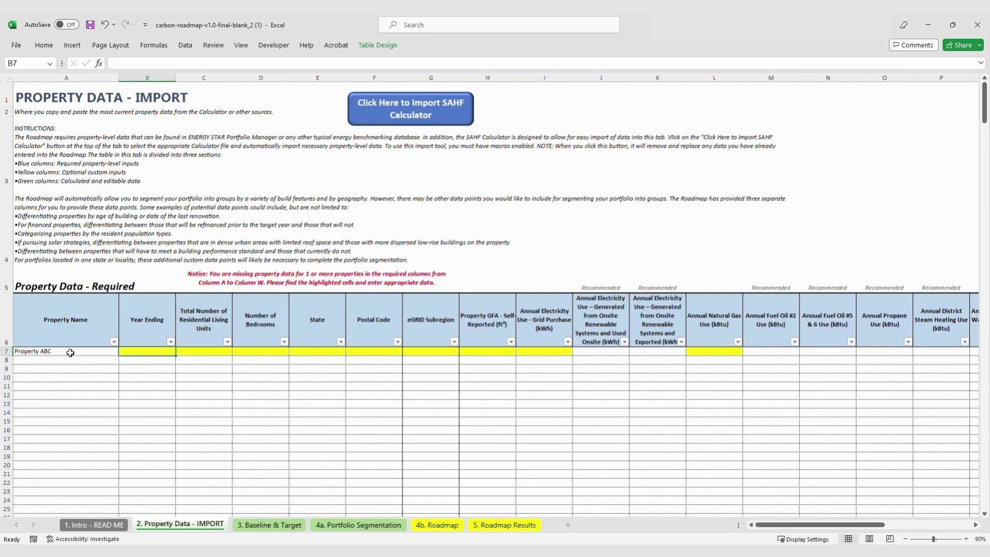
{"action": "type", "text": "12/3"}
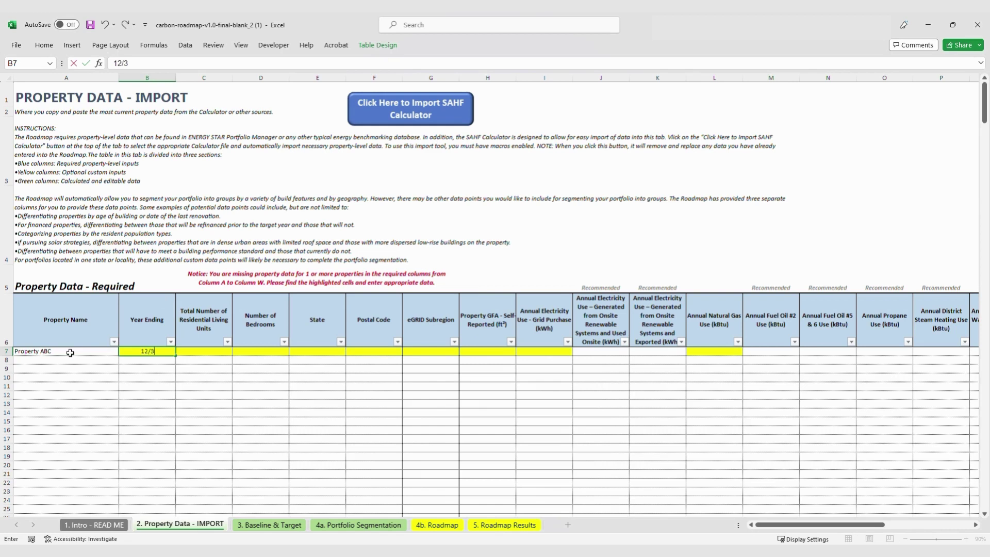
{"action": "type", "text": "1/2022"}
{"action": "key", "text": "Tab"}
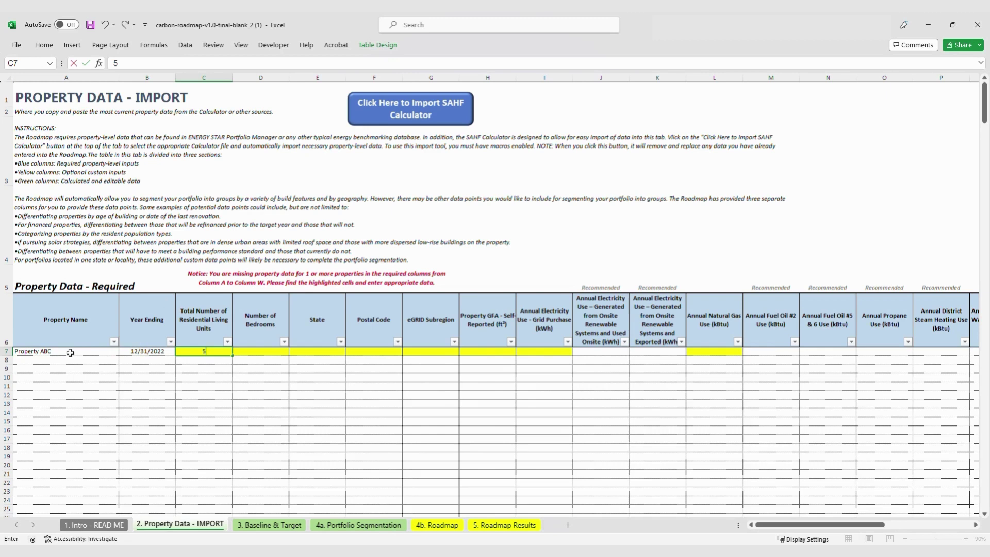
{"action": "type", "text": "500"}
{"action": "key", "text": "Tab"}
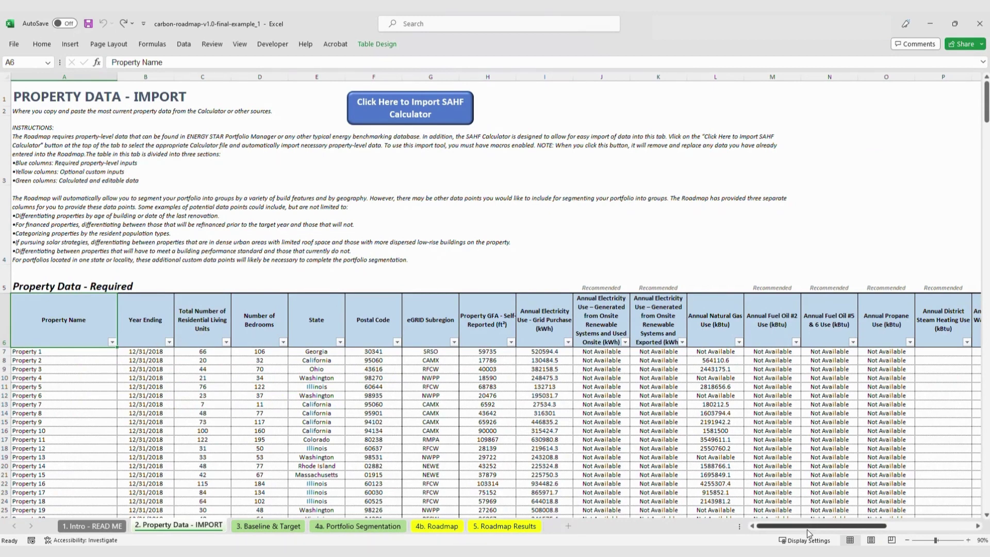
Step: In the example roadmap workbook, rename the three custom group headers as Building Age, Resident Type and Building Performance Standard
{"action": "left_click_drag", "start_coordinate": [808, 530], "coordinate": [903, 539]}
{"action": "left_click", "coordinate": [519, 328]}
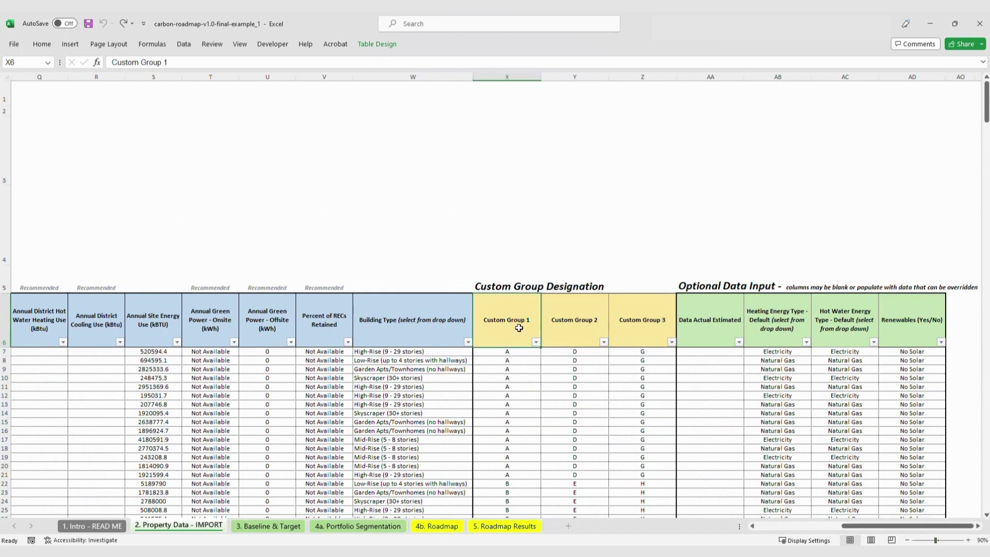
{"action": "type", "text": "Building"}
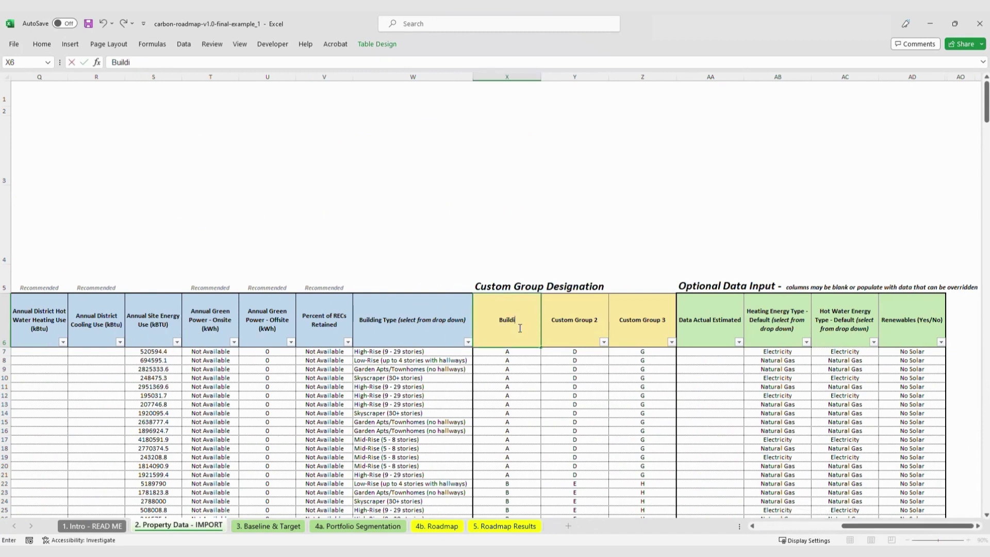
{"action": "type", "text": " Age"}
{"action": "key", "text": "Tab"}
{"action": "type", "text": "Resident"}
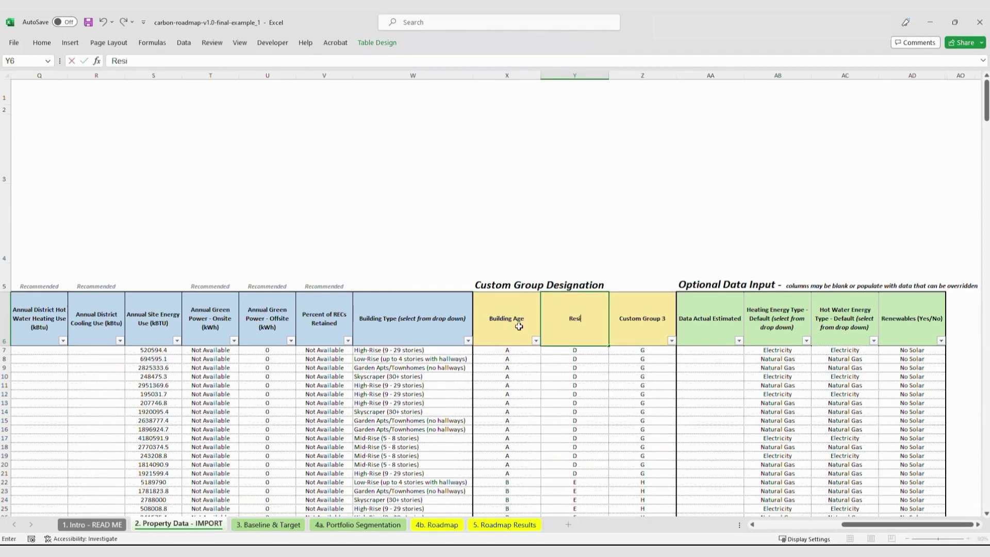
{"action": "type", "text": " Type"}
{"action": "key", "text": "Tab"}
{"action": "type", "text": "Buil"}
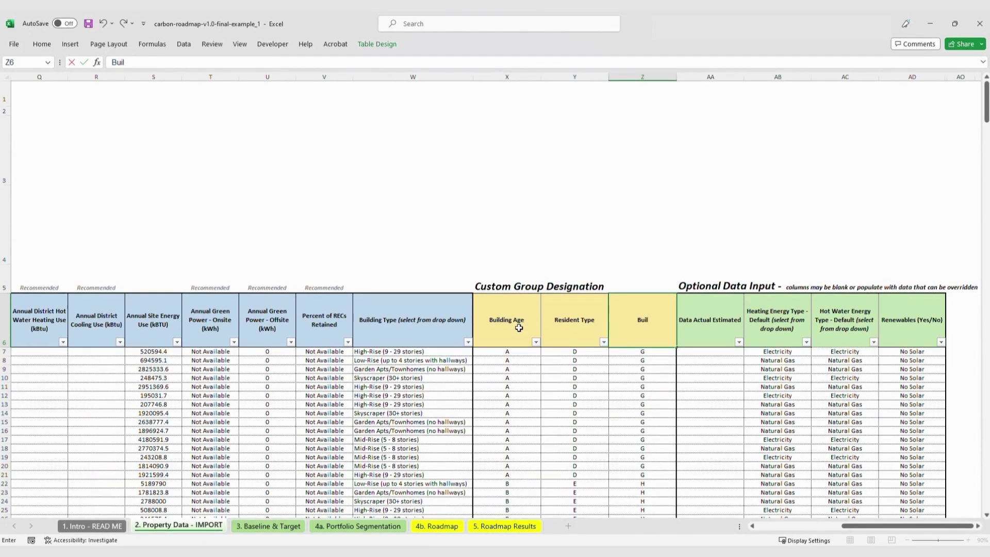
{"action": "type", "text": "ding Performanc"}
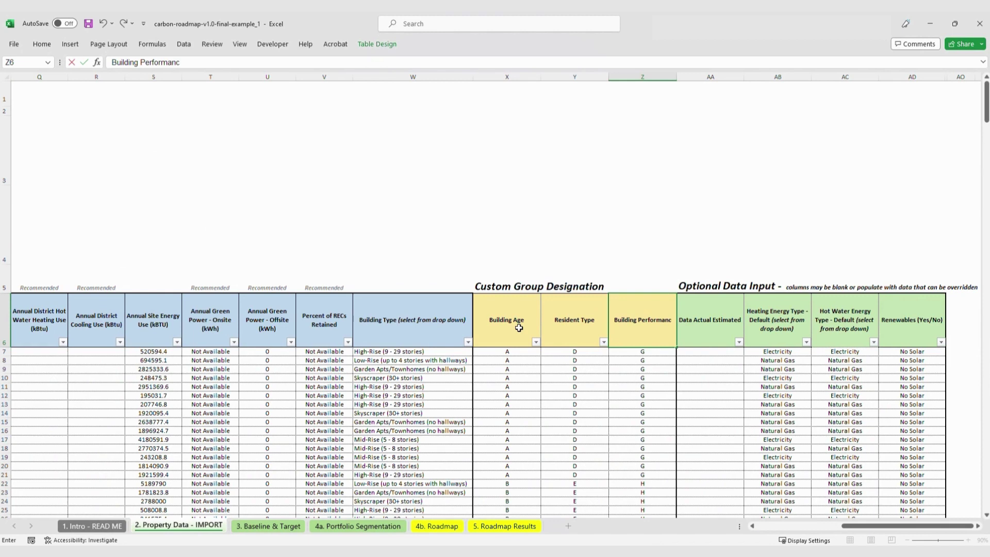
{"action": "type", "text": "e Standard"}
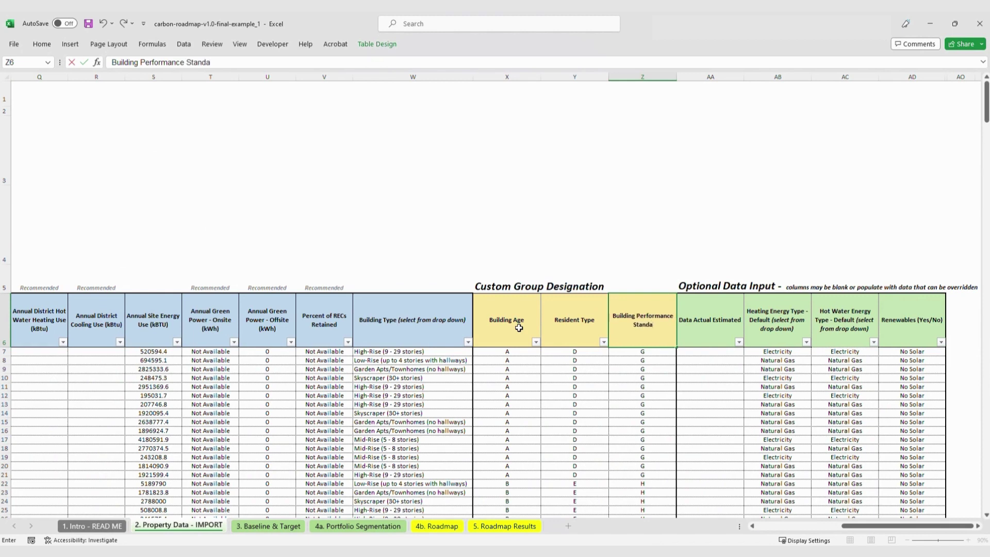
Step: Fill in the first property's custom groups in row 7 with Building Age 5, Resident Type Senior and Building Performance Standard None
{"action": "left_click", "coordinate": [509, 353]}
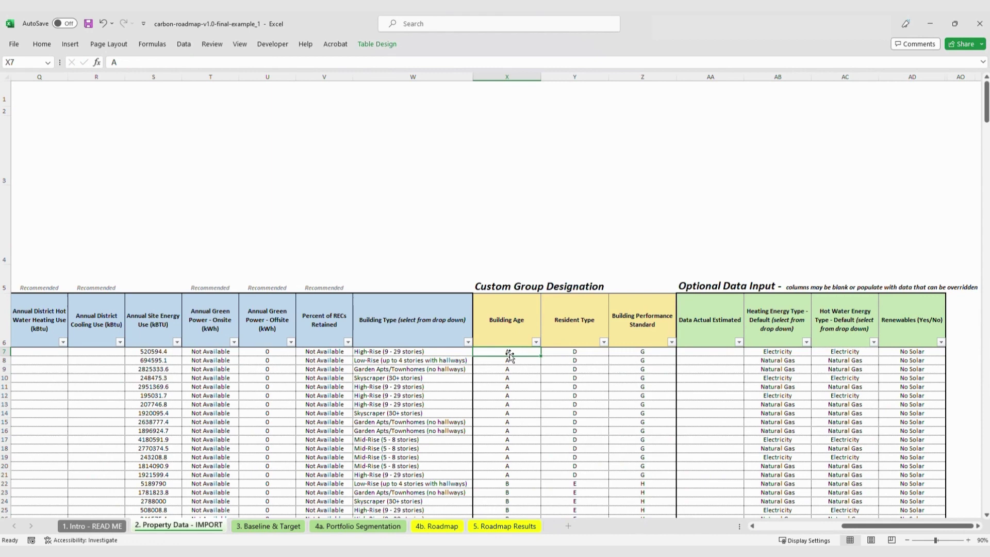
{"action": "type", "text": "Old"}
{"action": "key", "text": "Tab"}
{"action": "type", "text": "Senior"}
{"action": "key", "text": "Tab"}
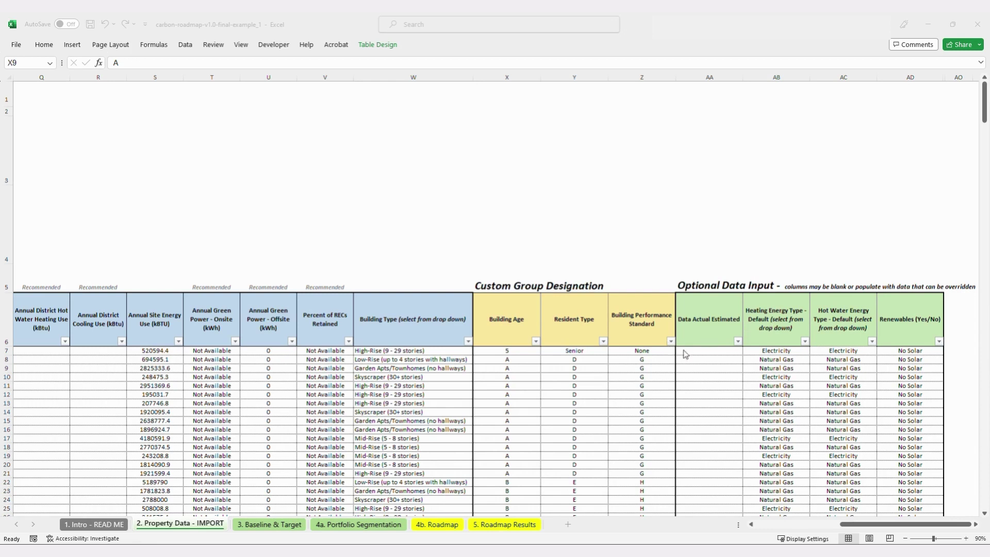
Step: Examine the selectable options for Heating Energy Type, Hot Water Energy Type and Renewables in the first property's row
{"action": "left_click", "coordinate": [806, 351]}
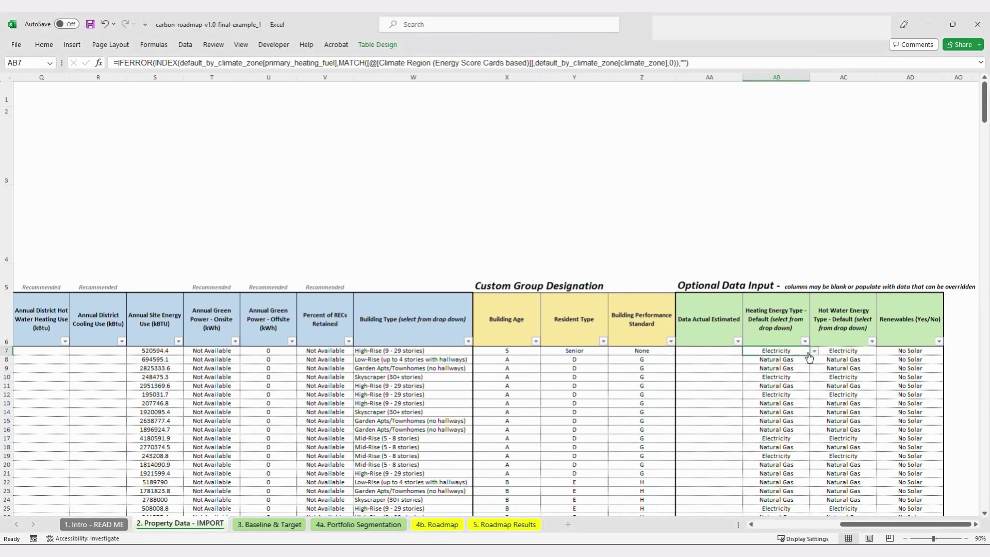
{"action": "left_click", "coordinate": [814, 350]}
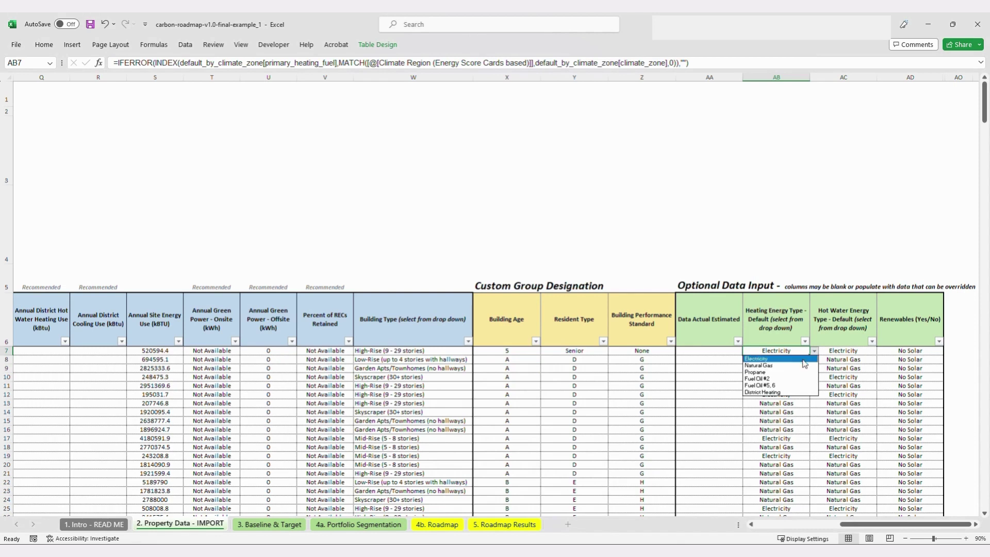
{"action": "left_click", "coordinate": [814, 351]}
{"action": "left_click", "coordinate": [867, 350]}
{"action": "left_click", "coordinate": [881, 351]}
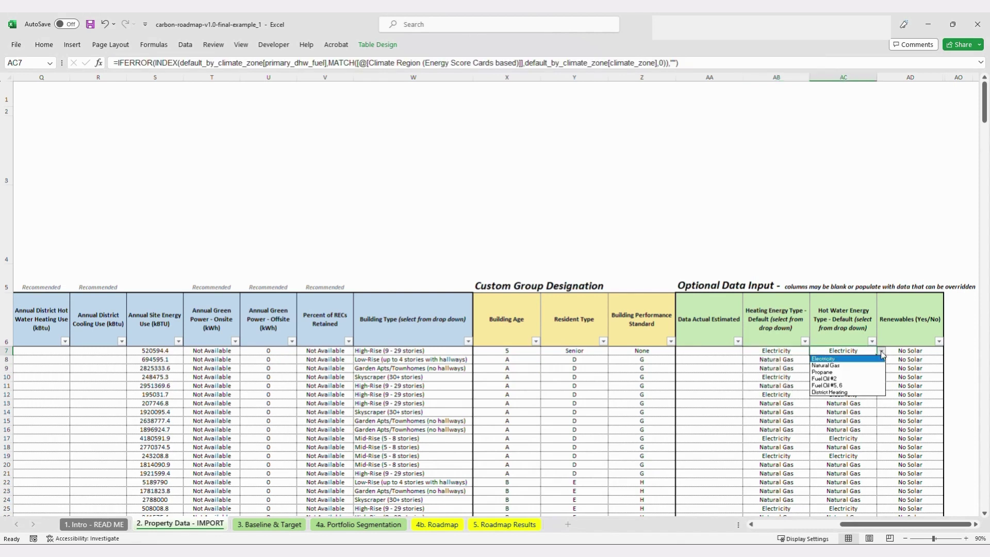
{"action": "left_click", "coordinate": [881, 352]}
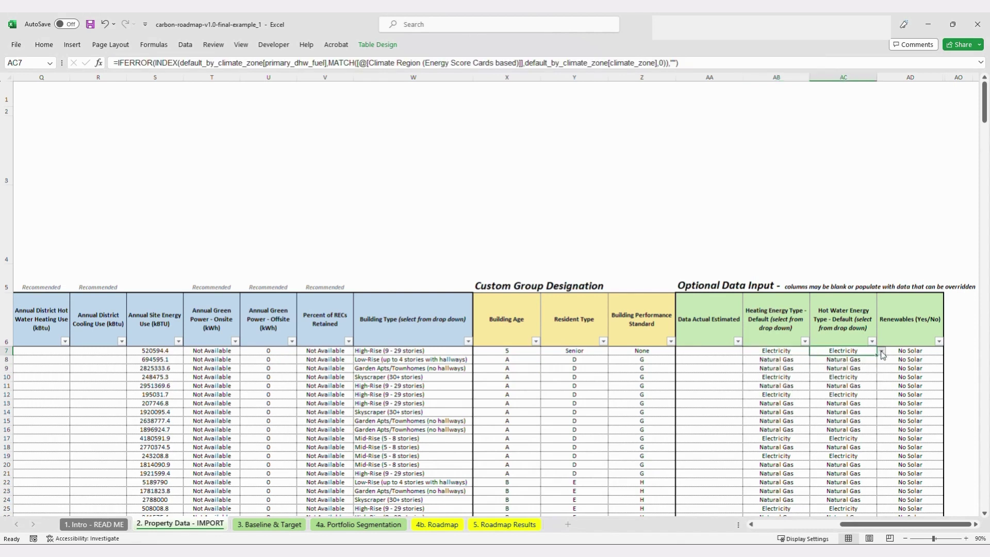
{"action": "left_click", "coordinate": [910, 352]}
{"action": "left_click", "coordinate": [948, 352]}
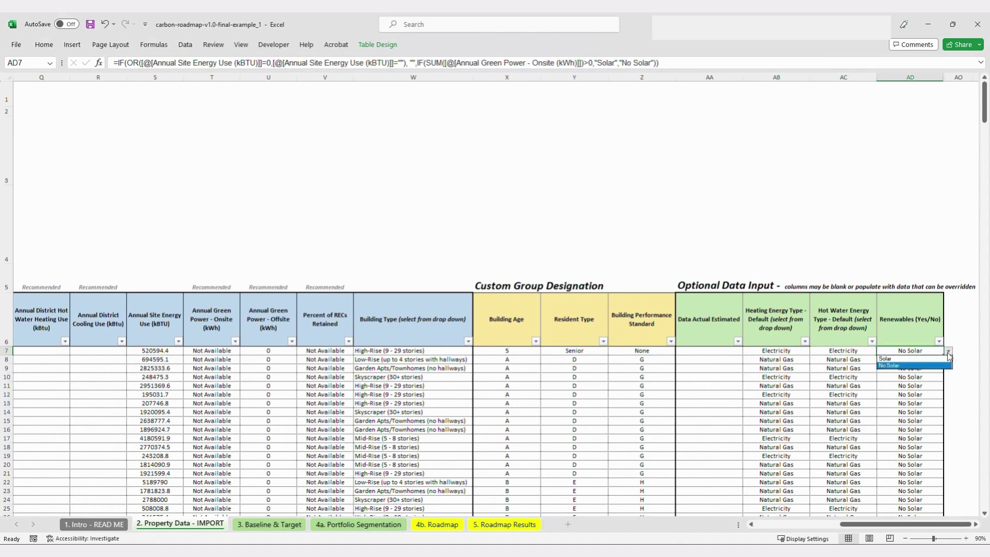
{"action": "left_click", "coordinate": [948, 352]}
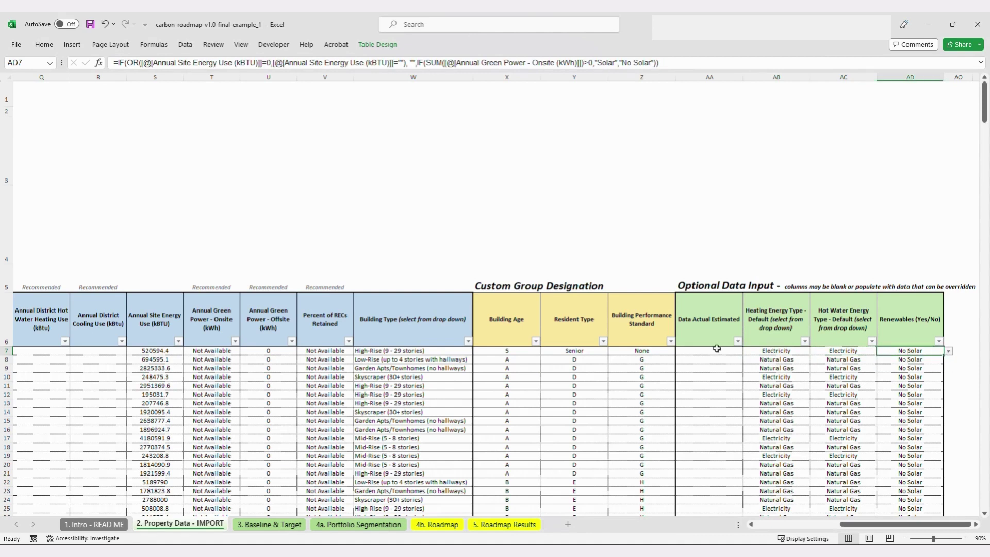